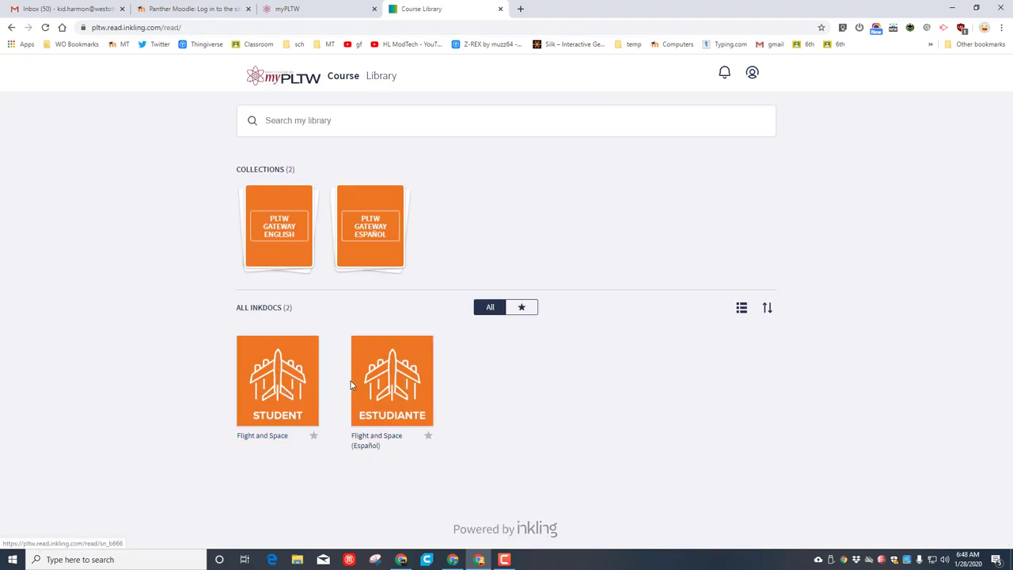
- Open the STUDENT Flight and Space book at Lesson A: What Is Engineering?, Activity A.1
{"action": "left_click", "coordinate": [272, 377]}
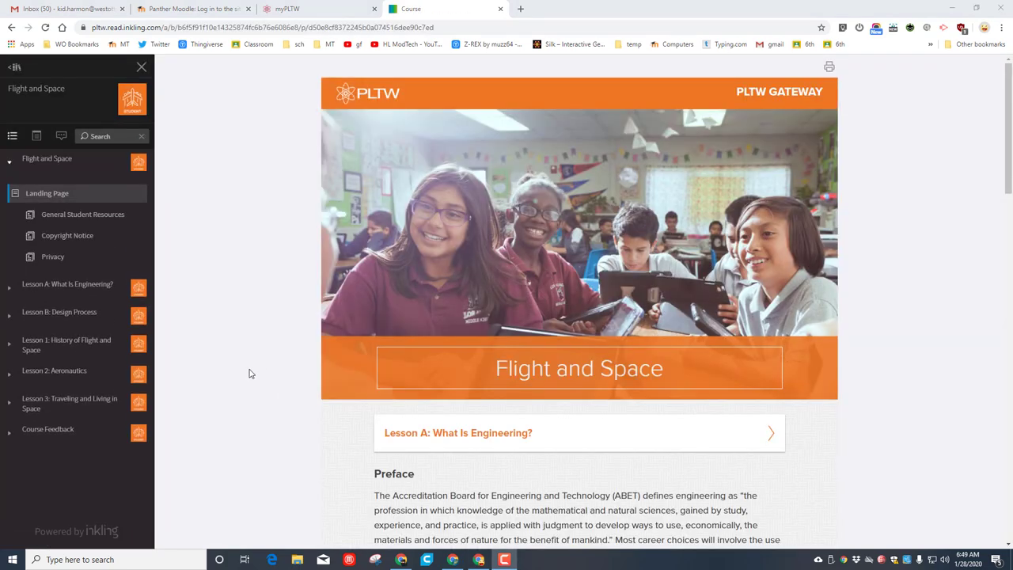
{"action": "scroll", "coordinate": [238, 414], "scroll_direction": "down", "scroll_amount": 2}
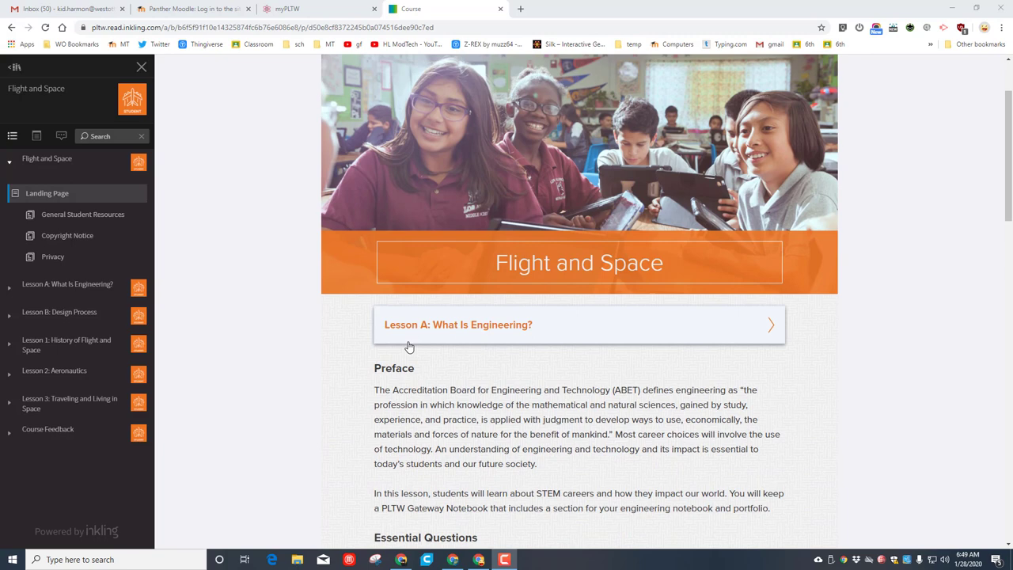
{"action": "left_click", "coordinate": [464, 327]}
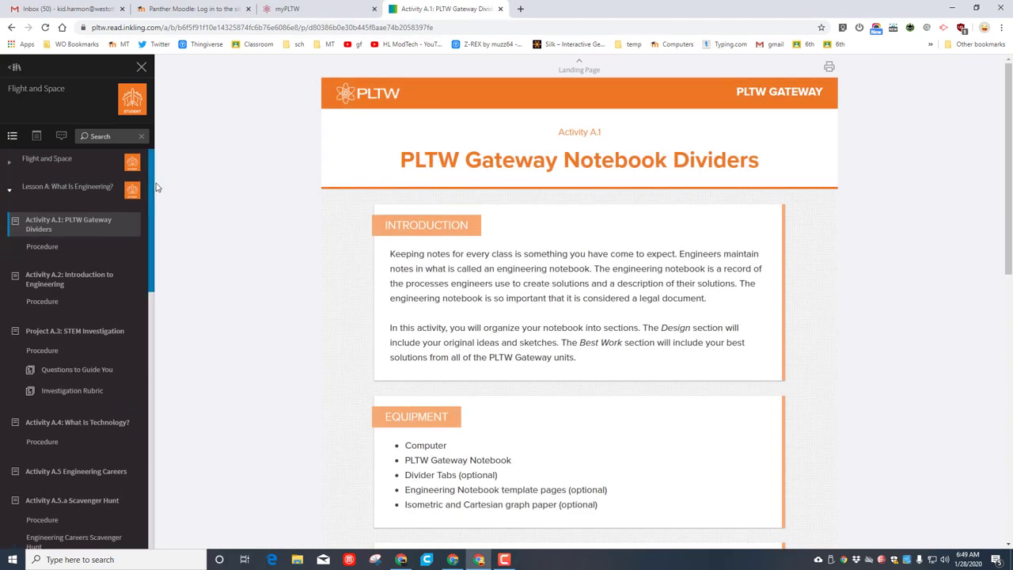
{"action": "mouse_move", "coordinate": [149, 196]}
{"action": "left_mouse_down"}
{"action": "mouse_move", "coordinate": [158, 199]}
{"action": "mouse_move", "coordinate": [161, 250]}
{"action": "mouse_move", "coordinate": [163, 193]}
{"action": "left_mouse_up"}
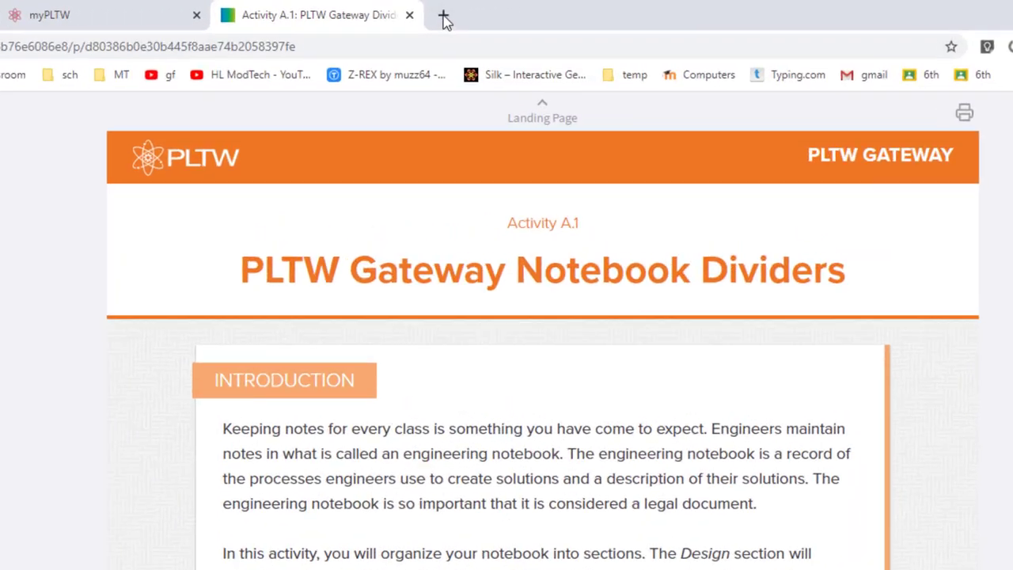
- Open Google Drive in a new tab and create a folder named 'Flight and Space'
{"action": "left_click", "coordinate": [520, 8]}
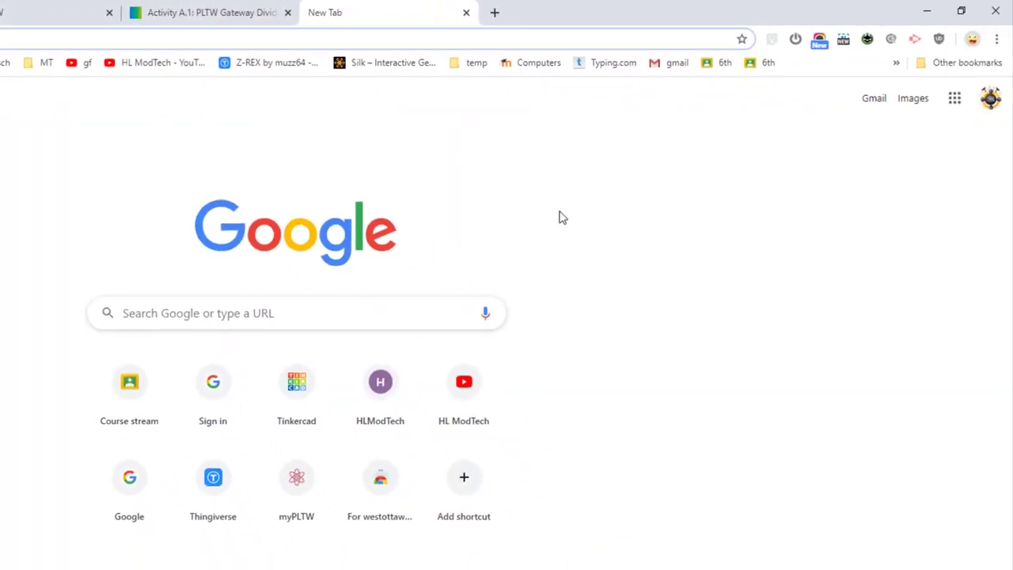
{"action": "left_click", "coordinate": [954, 104]}
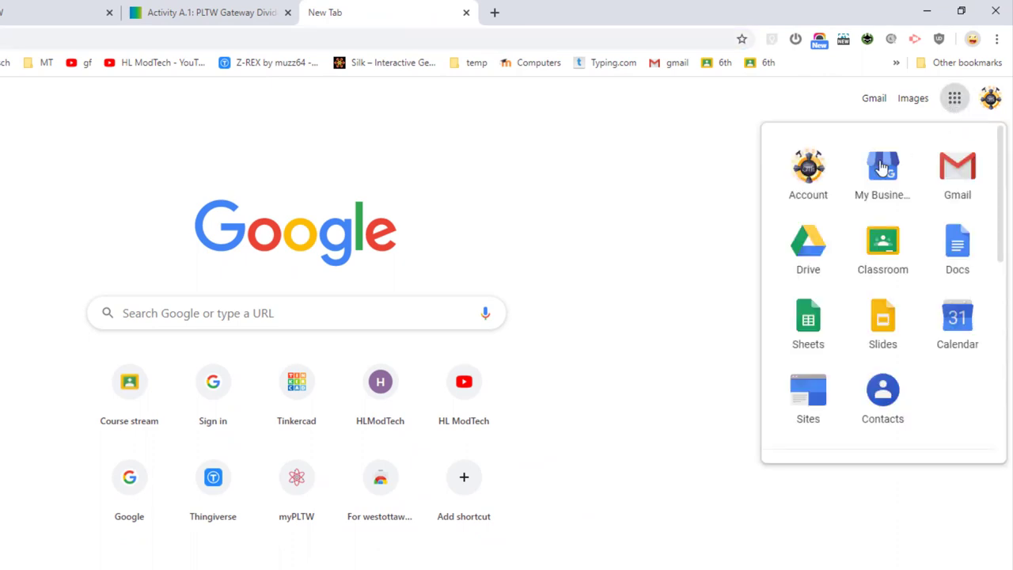
{"action": "left_click", "coordinate": [811, 252]}
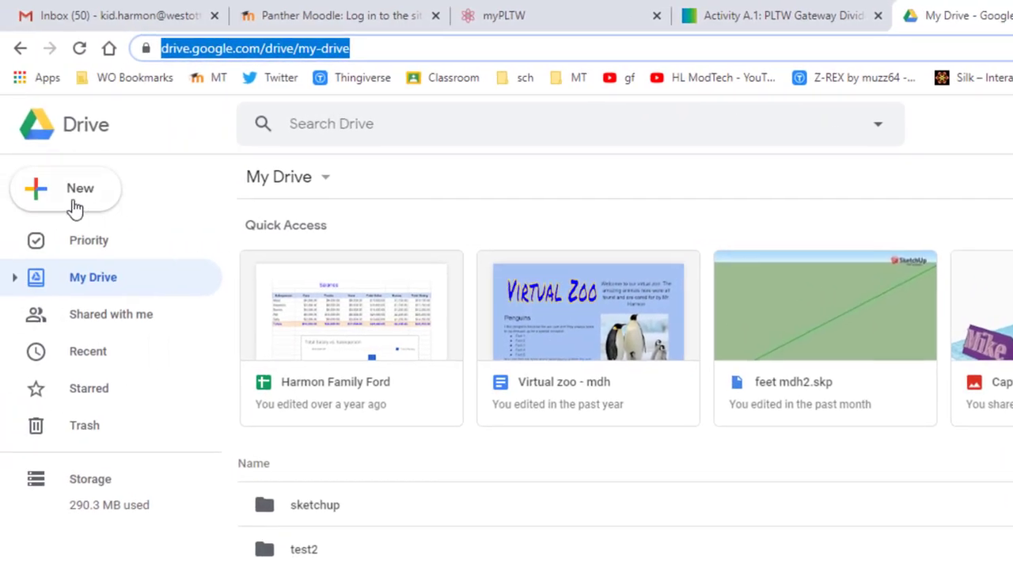
{"action": "left_click", "coordinate": [76, 206]}
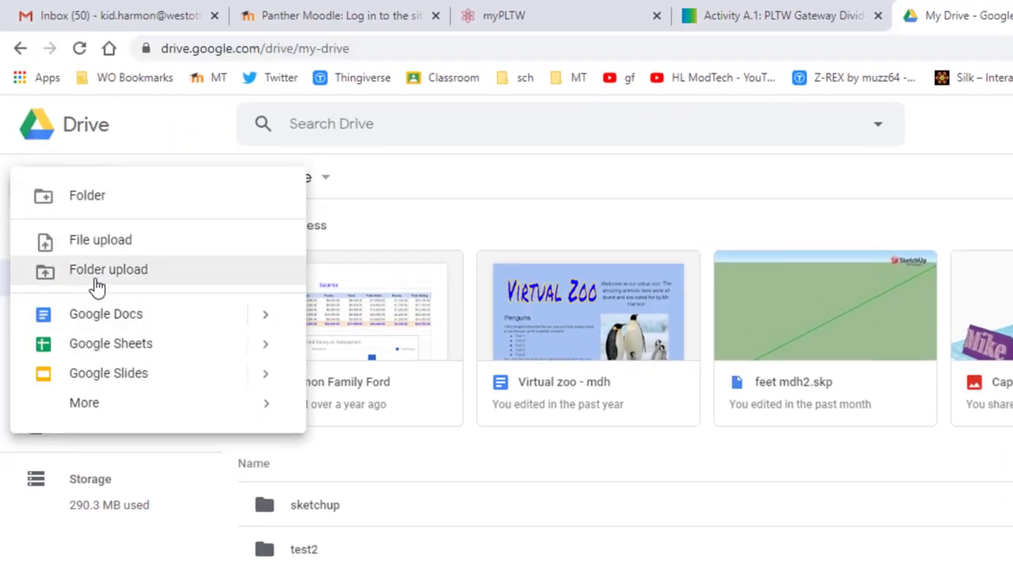
{"action": "left_click", "coordinate": [90, 196]}
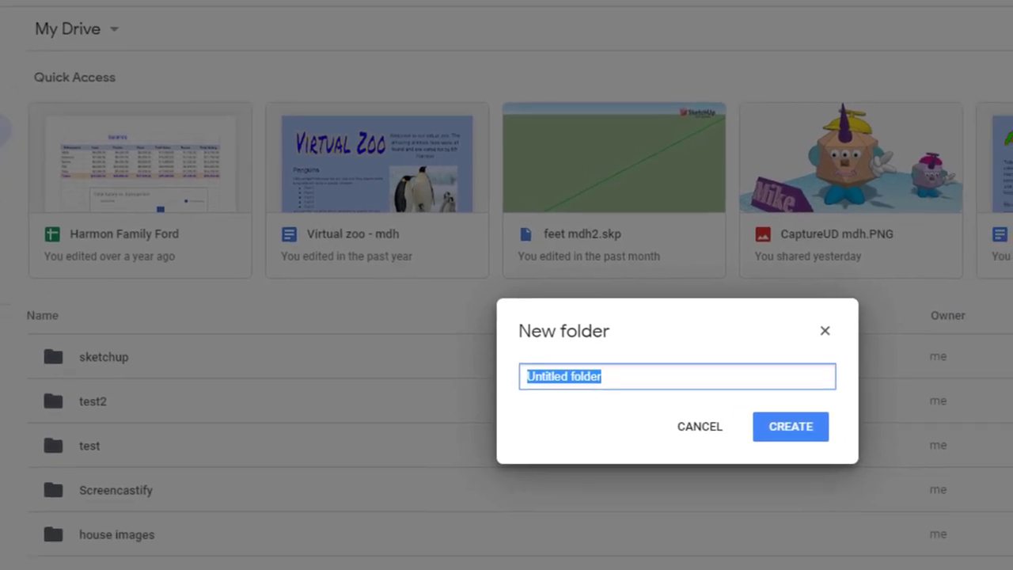
{"action": "type", "text": "Flight a"}
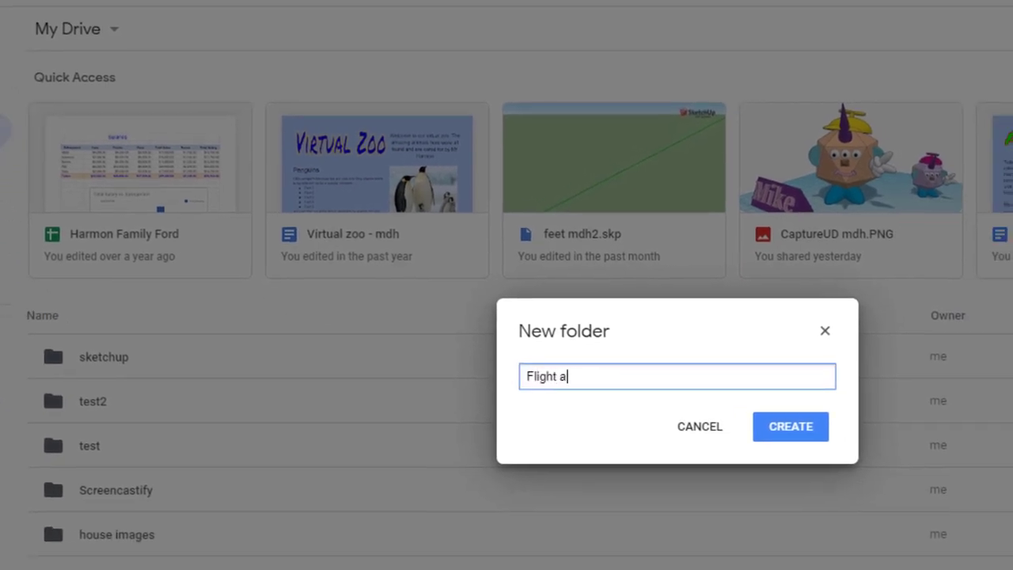
{"action": "type", "text": "nd Space"}
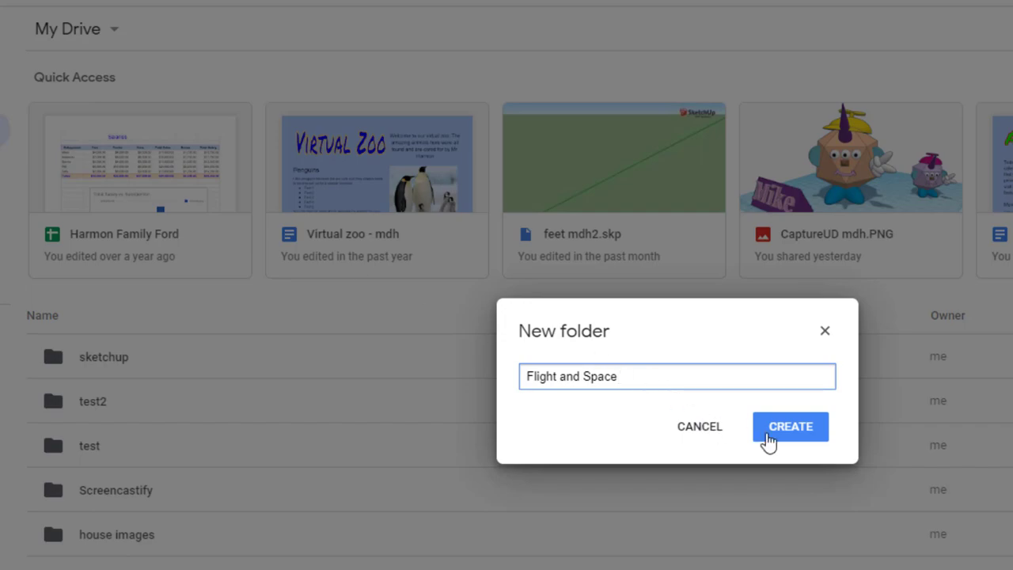
{"action": "left_click", "coordinate": [770, 431]}
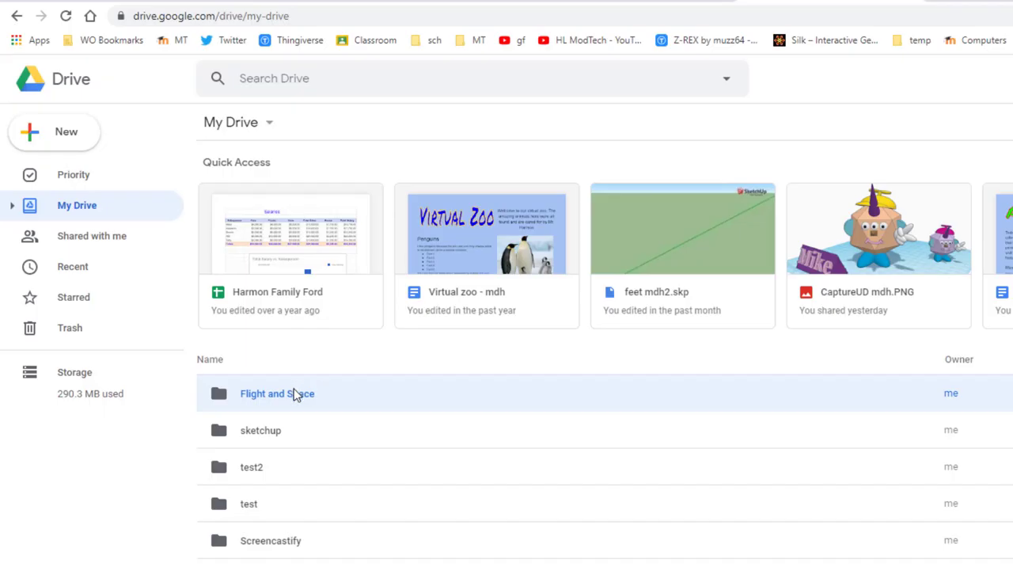
- Inside the Flight and Space folder, create a new blank Google Doc
{"action": "double_click", "coordinate": [295, 394]}
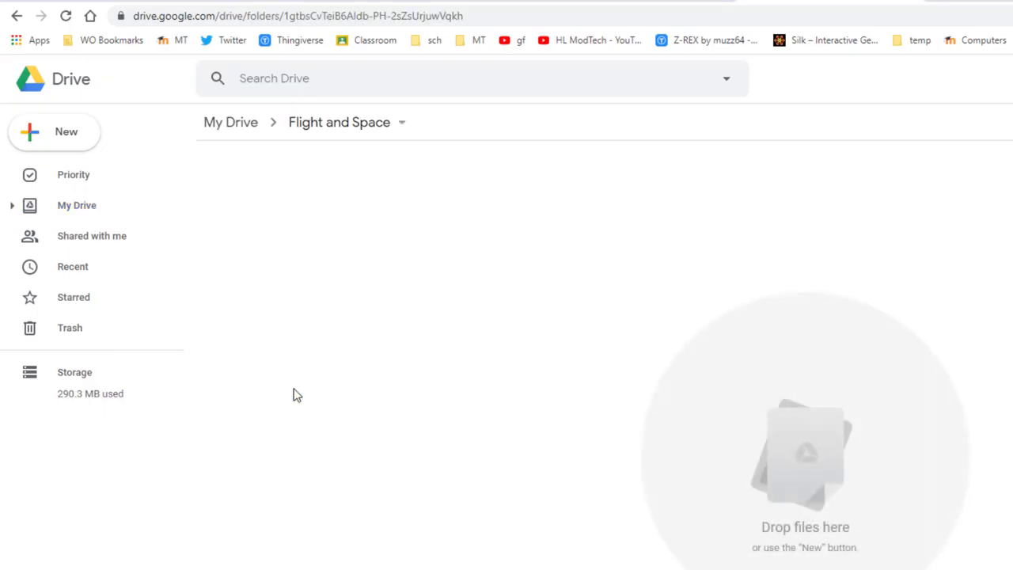
{"action": "left_click", "coordinate": [55, 130]}
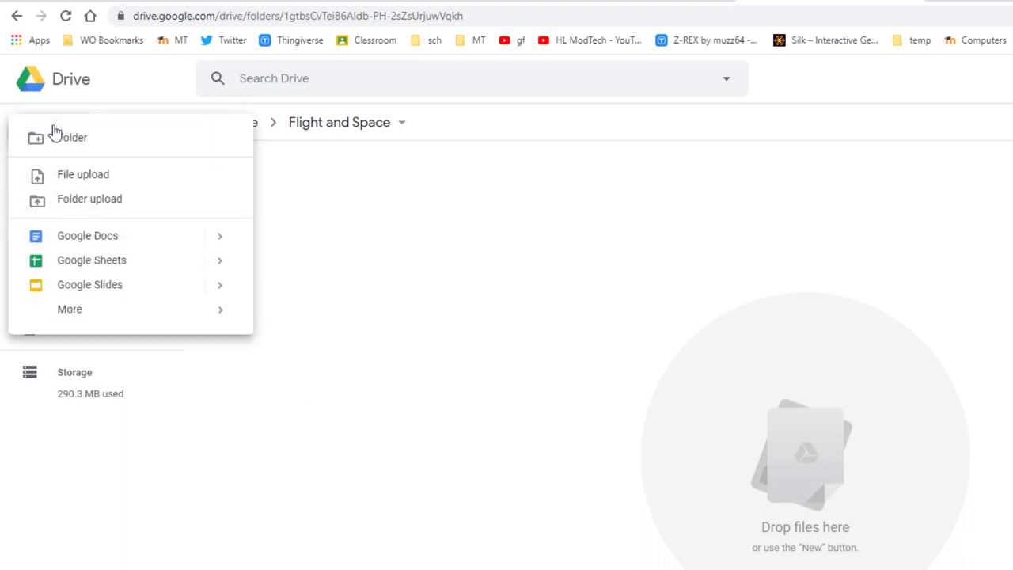
{"action": "left_click", "coordinate": [88, 245]}
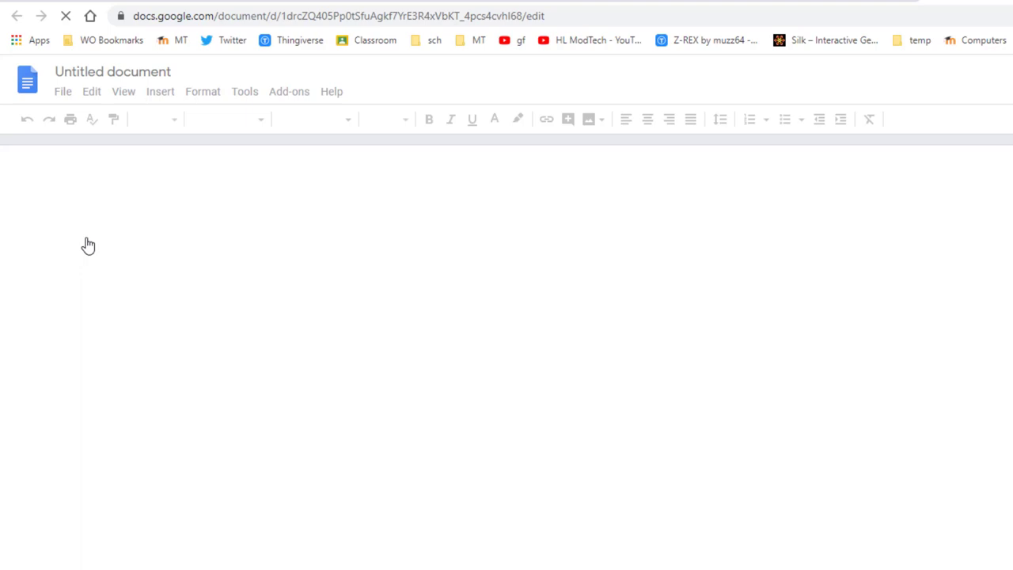
- Rename the document to 'FS notebook mdh'
{"action": "left_click", "coordinate": [110, 78]}
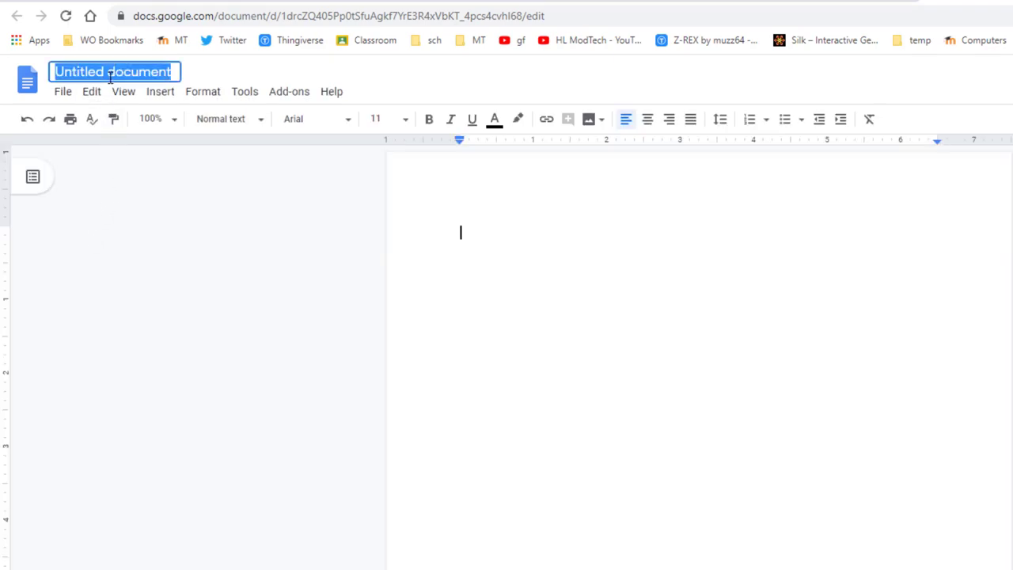
{"action": "type", "text": "FS note"}
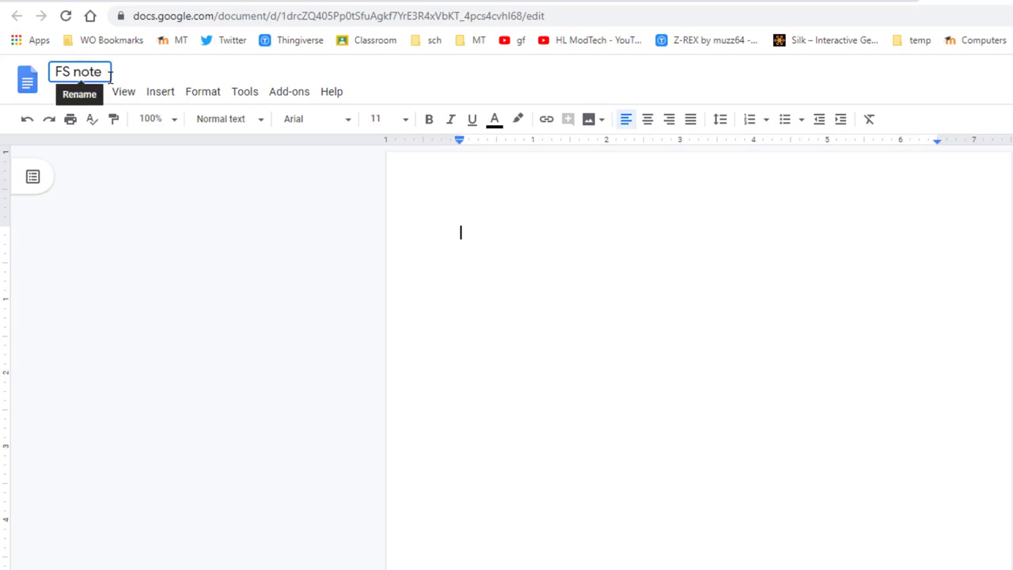
{"action": "type", "text": "book "}
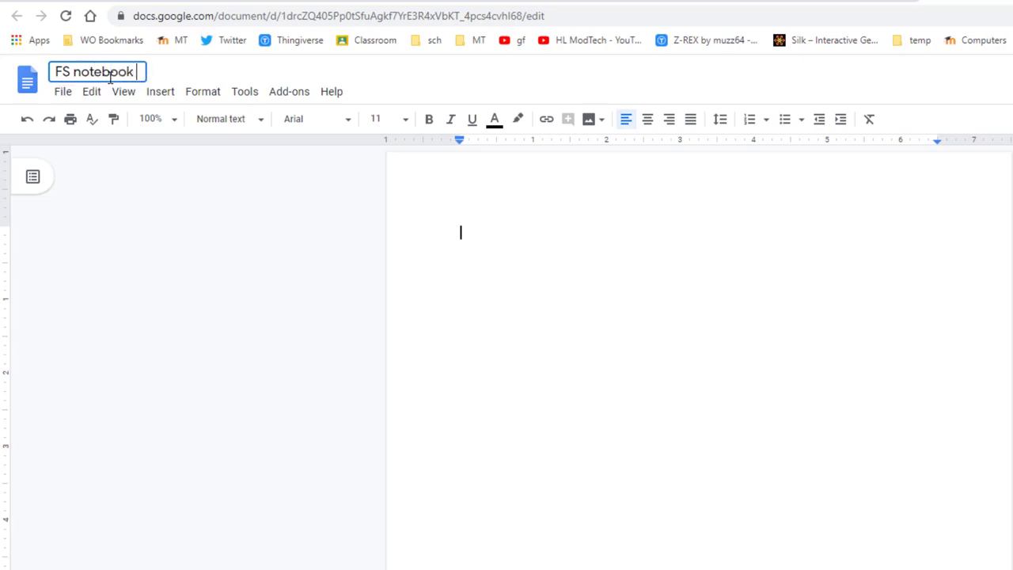
{"action": "type", "text": "mdh"}
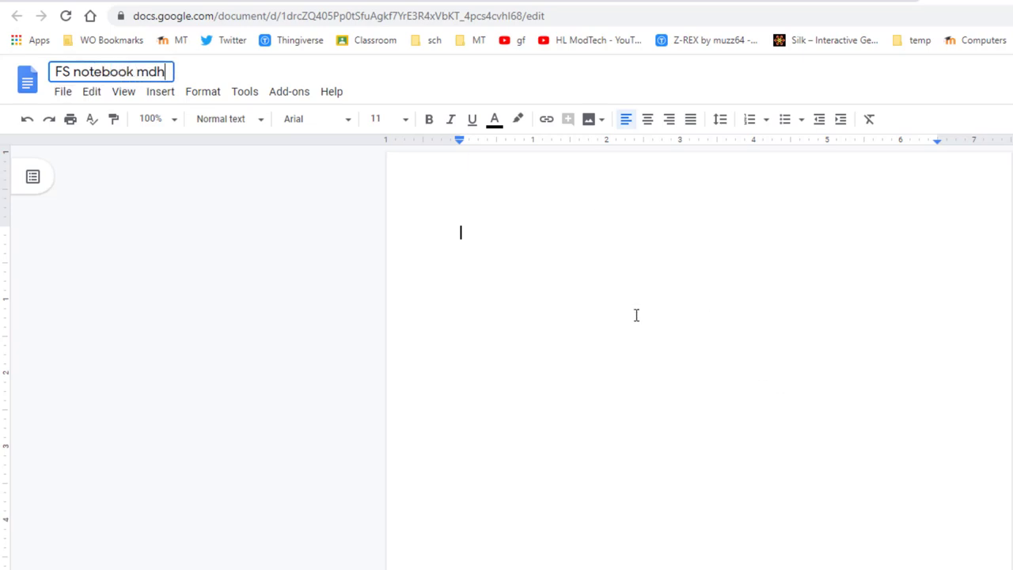
{"action": "key", "text": "Return"}
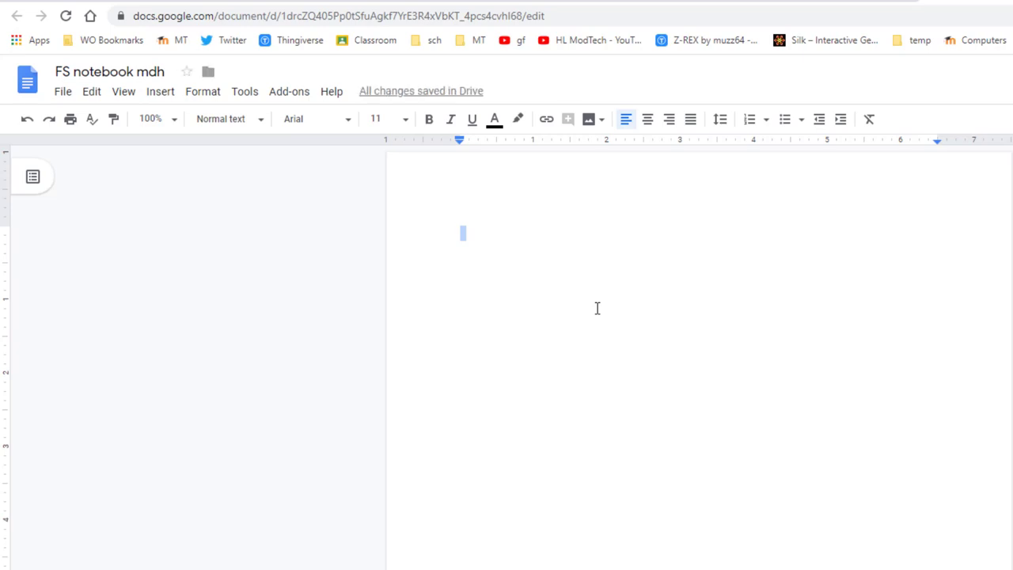
- Type 'Flight and Space' as a centred Heading 1
{"action": "type", "text": "Flight and Space"}
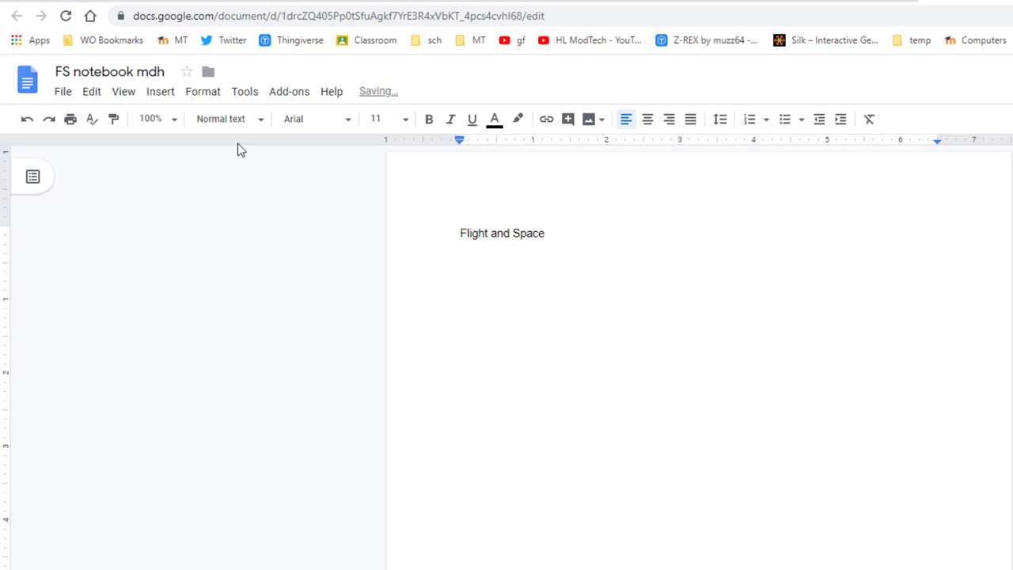
{"action": "left_click", "coordinate": [239, 121]}
{"action": "left_click", "coordinate": [266, 299]}
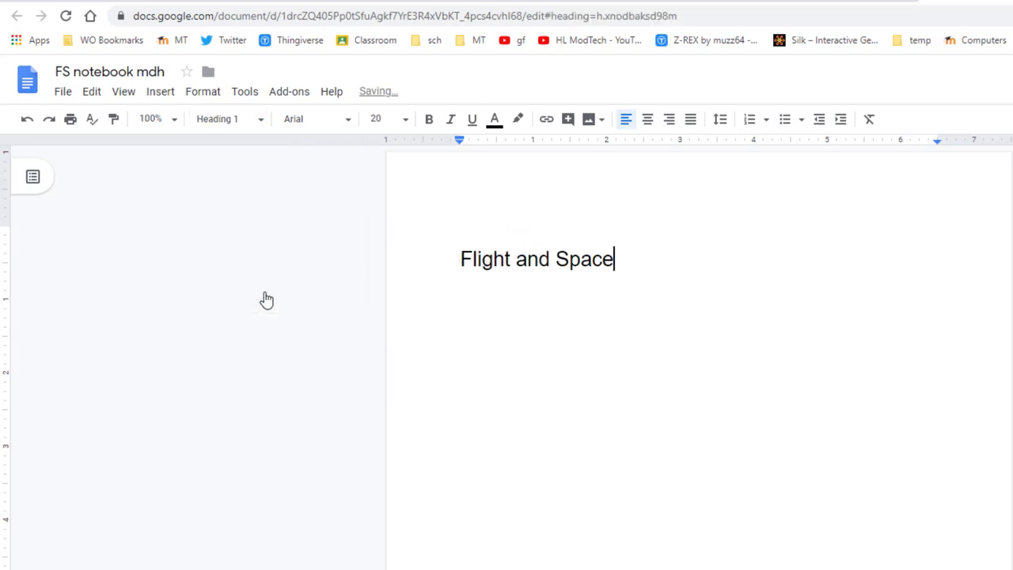
{"action": "left_click", "coordinate": [648, 121]}
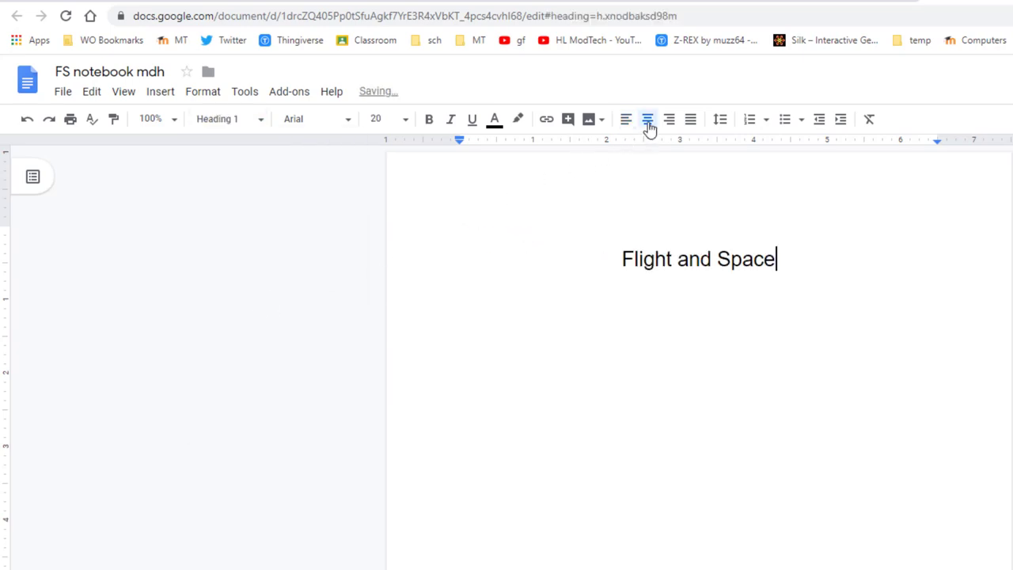
- Set the heading font to Permanent Marker and its colour to blue
{"action": "left_click_drag", "start_coordinate": [779, 262], "coordinate": [616, 259]}
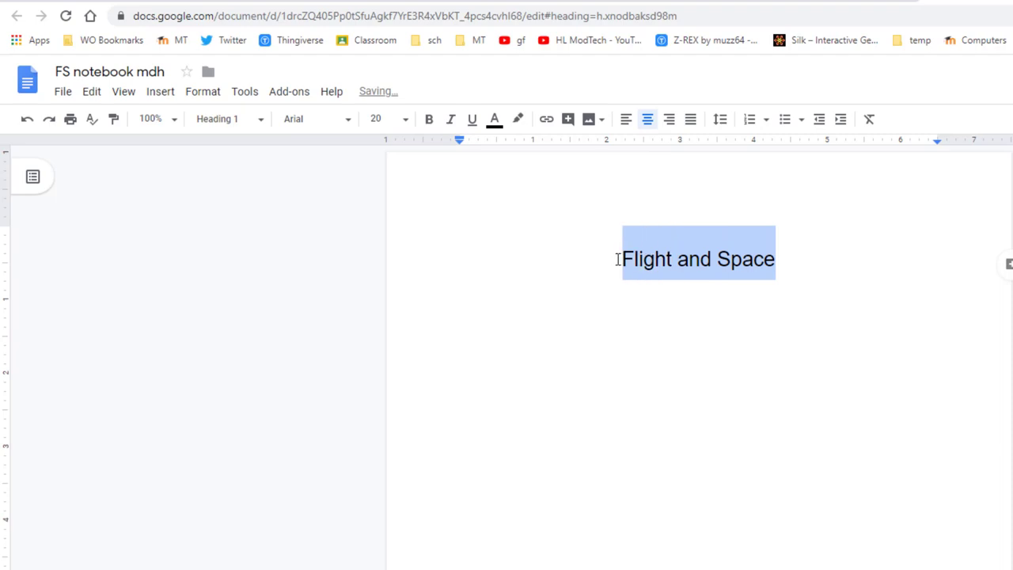
{"action": "left_click", "coordinate": [310, 120]}
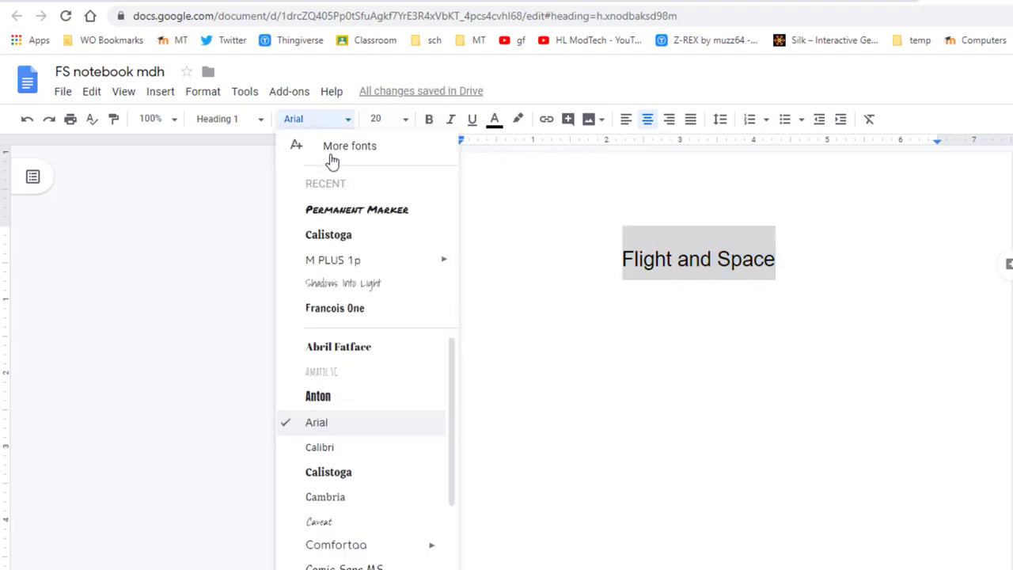
{"action": "left_click", "coordinate": [353, 210]}
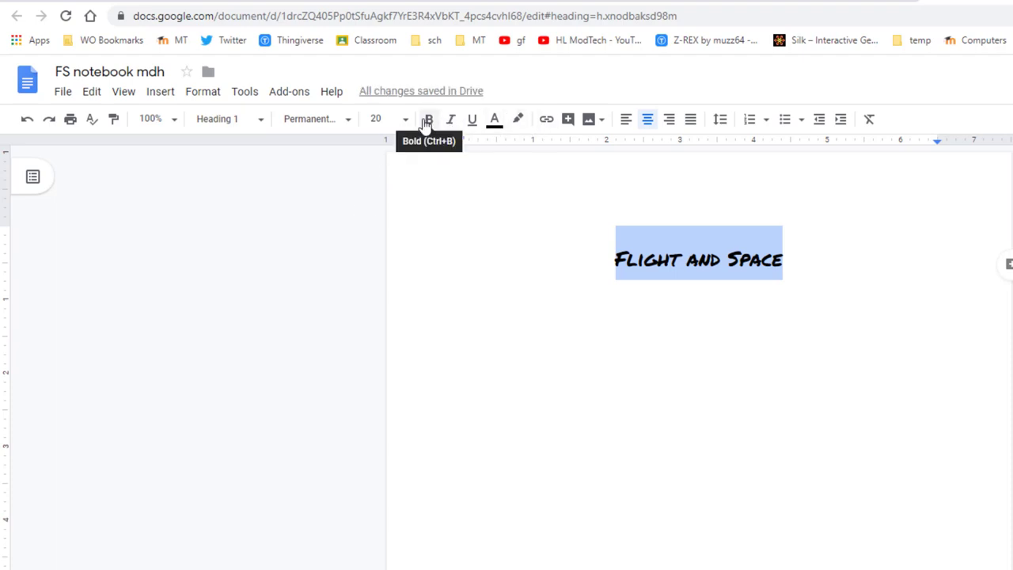
{"action": "left_click", "coordinate": [495, 122]}
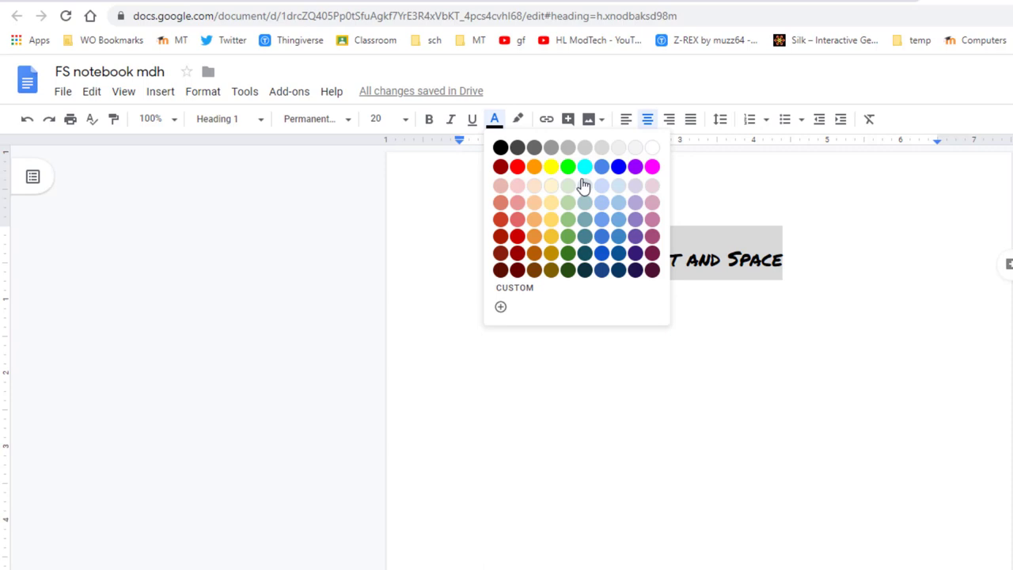
{"action": "left_click", "coordinate": [618, 167]}
- Add the author's name right-aligned below the heading, then a left-aligned empty line
{"action": "left_click", "coordinate": [808, 264]}
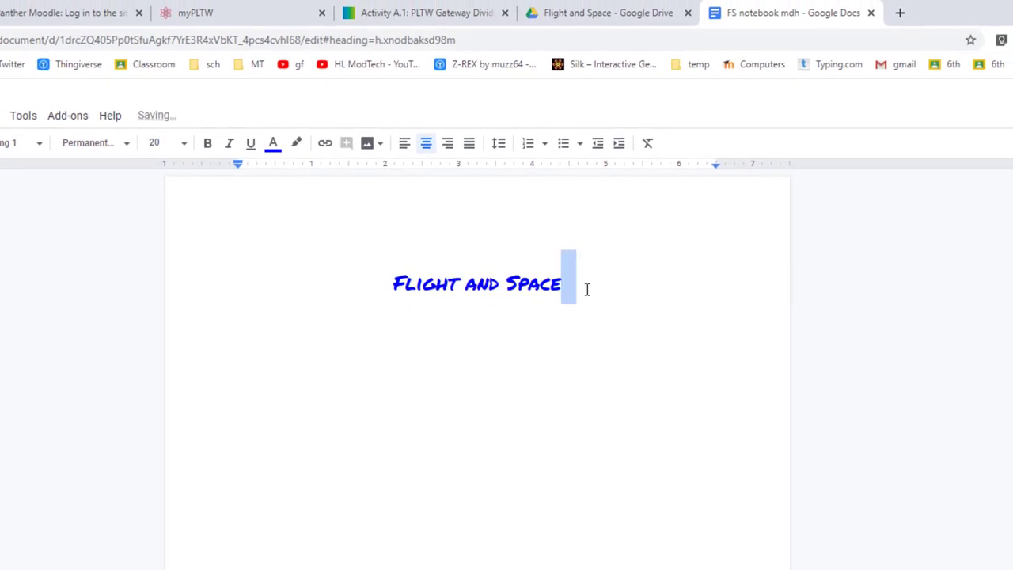
{"action": "key", "text": "Down"}
{"action": "left_click", "coordinate": [448, 151]}
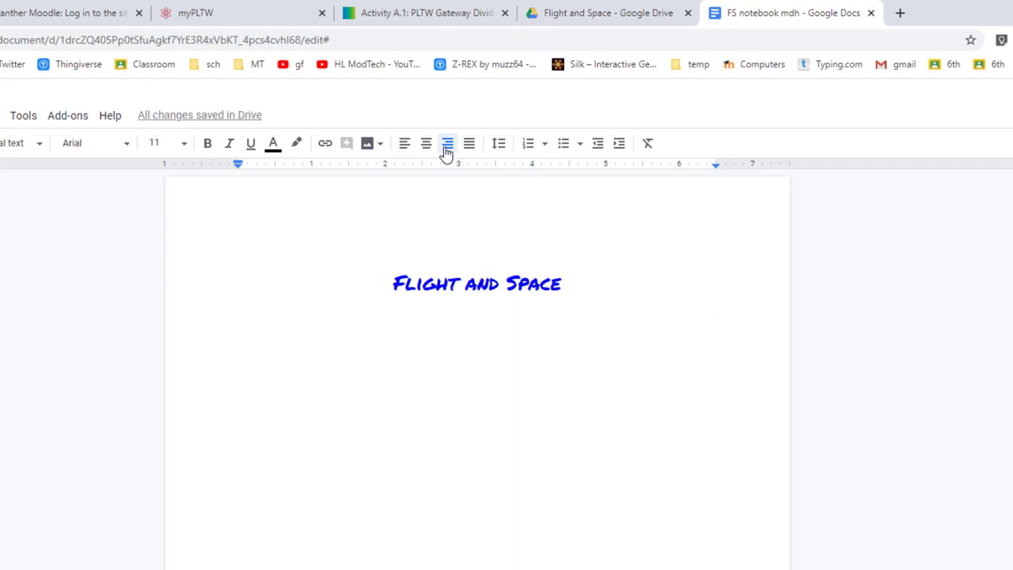
{"action": "type", "text": "Mike Harmon"}
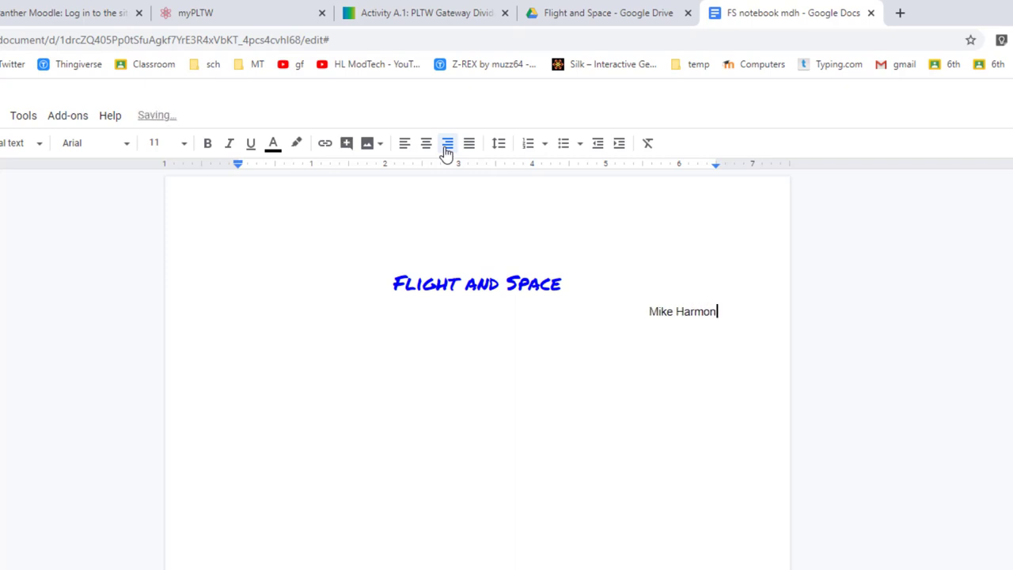
{"action": "key", "text": "Return"}
{"action": "left_click", "coordinate": [404, 143]}
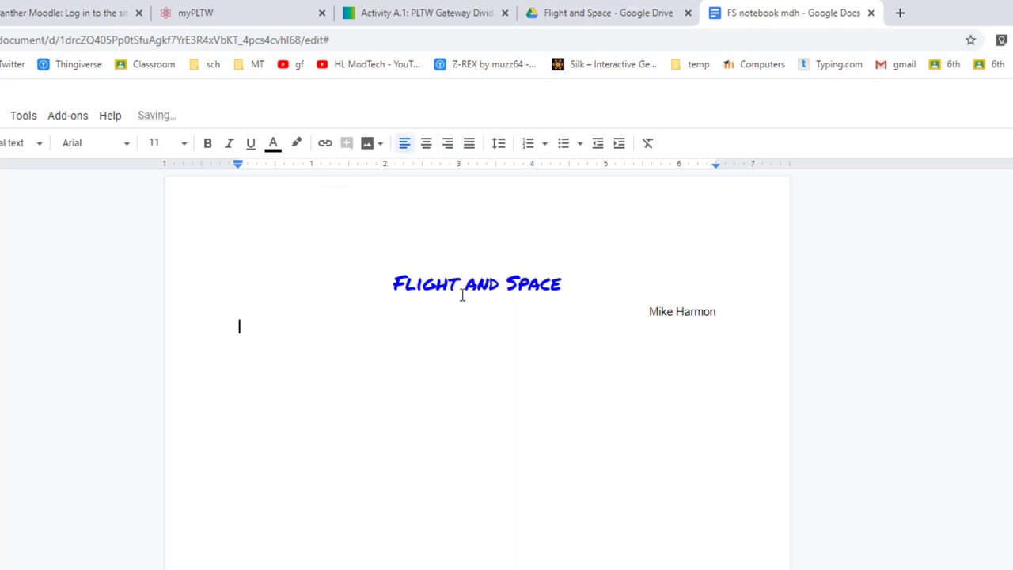
- Close the FS notebook and review Activity A.1 down to the Conclusion and back up
{"action": "left_click", "coordinate": [871, 15]}
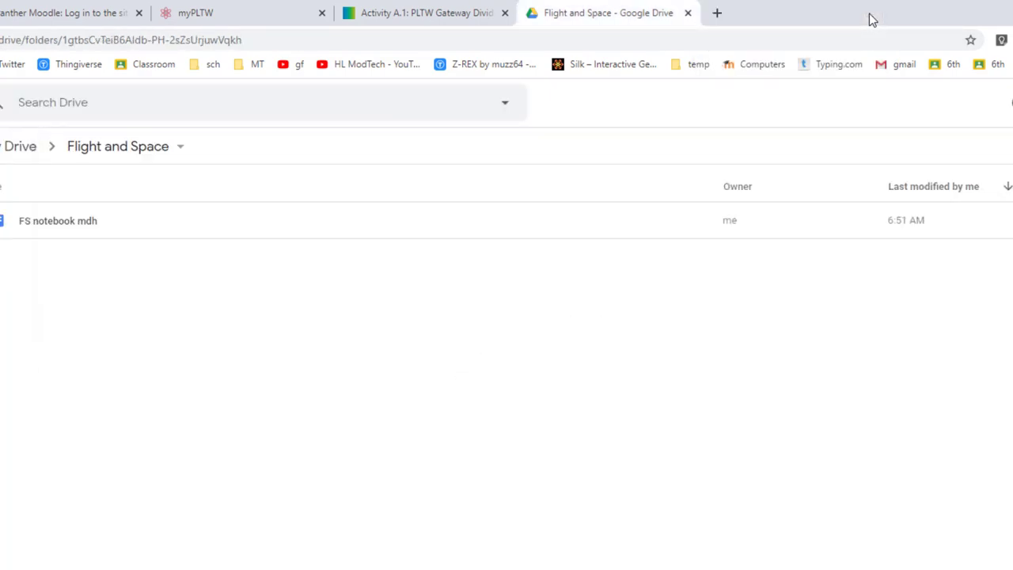
{"action": "left_click", "coordinate": [419, 13]}
{"action": "scroll", "coordinate": [467, 184], "scroll_direction": "down", "scroll_amount": 2}
{"action": "scroll", "coordinate": [468, 184], "scroll_direction": "down", "scroll_amount": 5}
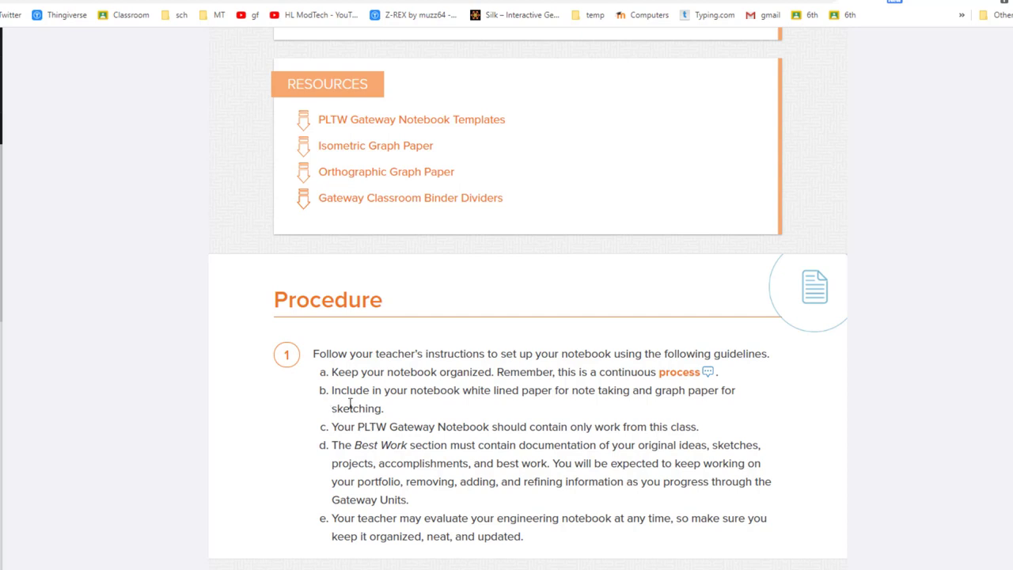
{"action": "scroll", "coordinate": [380, 264], "scroll_direction": "down", "scroll_amount": 3}
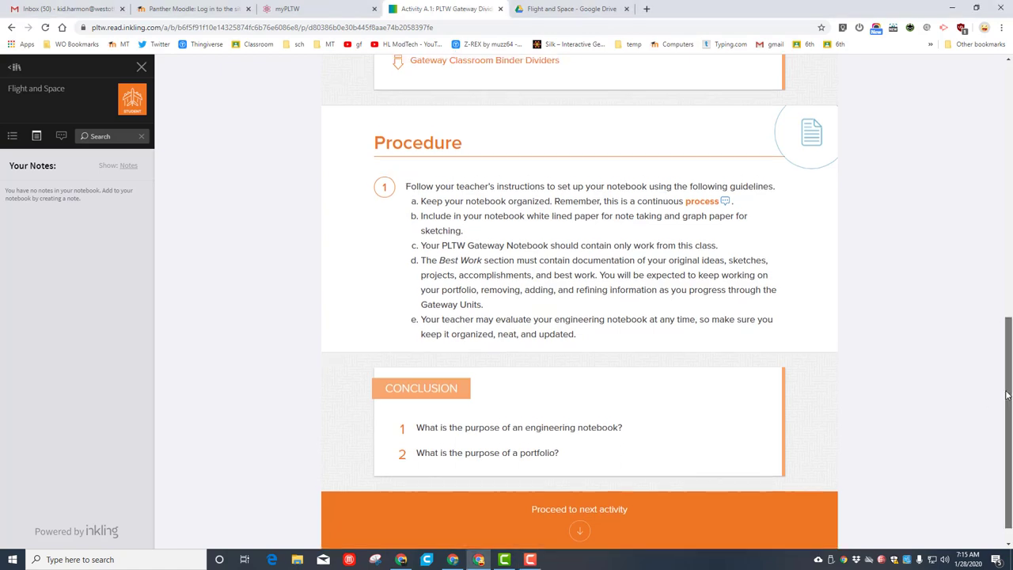
{"action": "scroll", "coordinate": [389, 379], "scroll_direction": "up", "scroll_amount": 15}
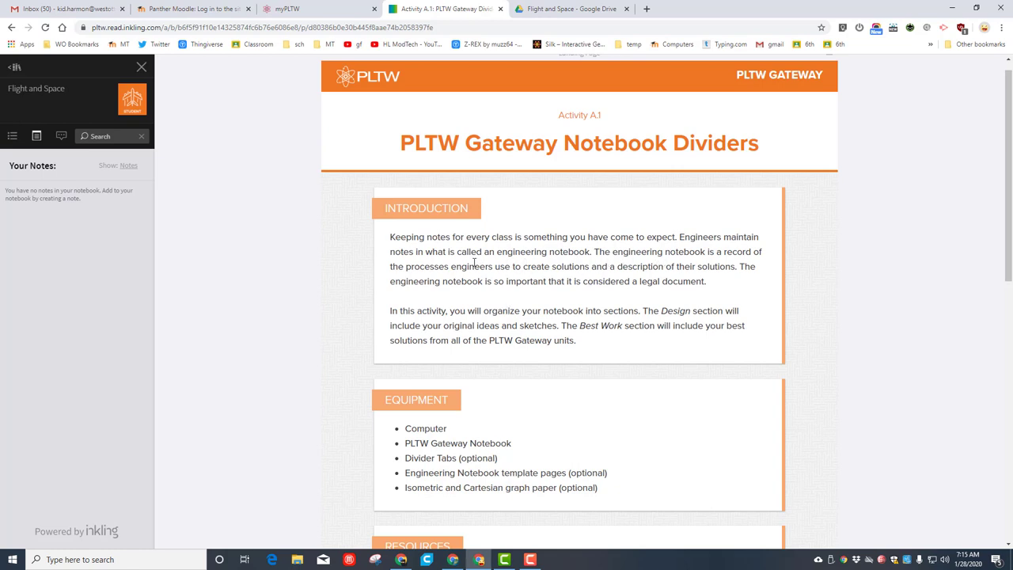
- Highlight the engineering notebook Conclusion question and save a note answering its purpose
{"action": "left_click_drag", "start_coordinate": [1008, 179], "coordinate": [996, 391]}
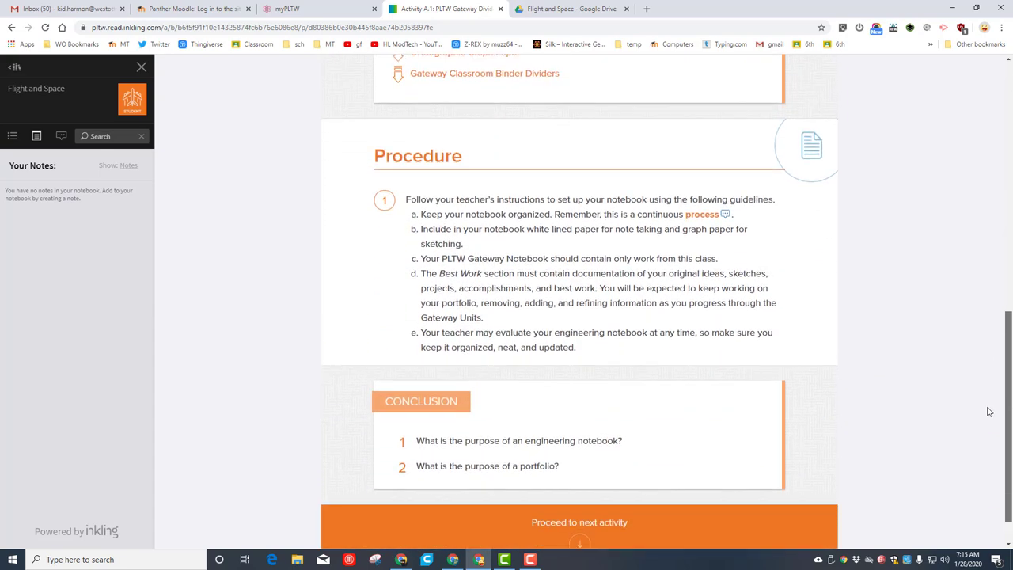
{"action": "left_click_drag", "start_coordinate": [417, 440], "coordinate": [625, 442]}
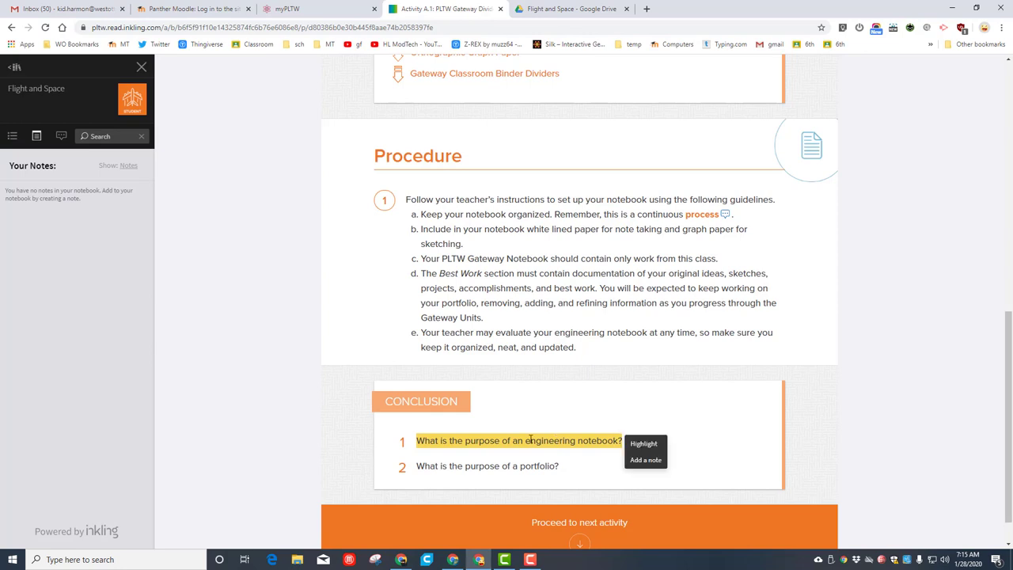
{"action": "left_click", "coordinate": [645, 460]}
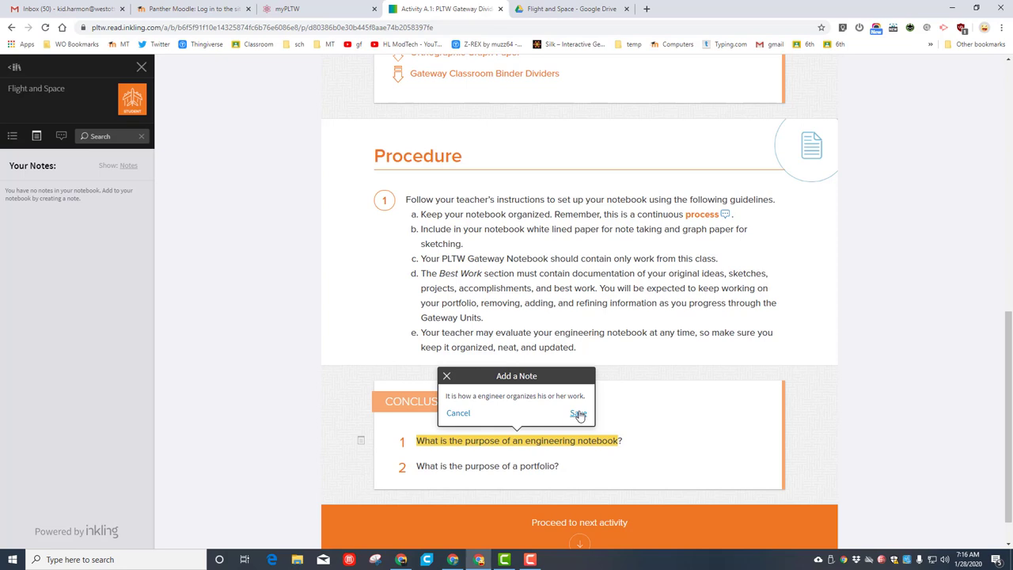
{"action": "left_click", "coordinate": [579, 414]}
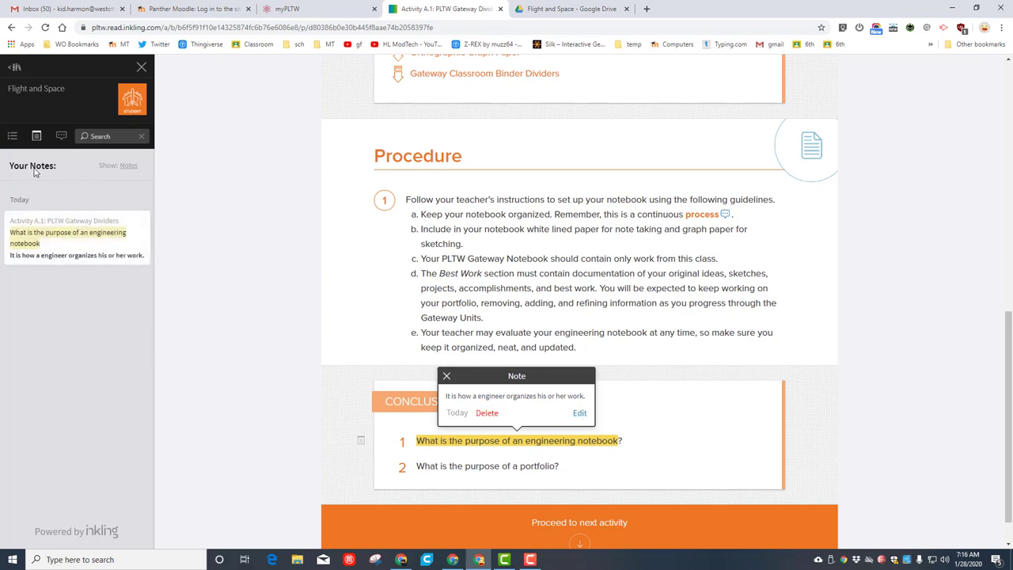
{"action": "left_click", "coordinate": [12, 136]}
{"action": "left_click", "coordinate": [36, 136]}
- Highlight the portfolio Conclusion question and save a pasted note explaining a portfolio's purpose
{"action": "left_click_drag", "start_coordinate": [420, 467], "coordinate": [561, 470]}
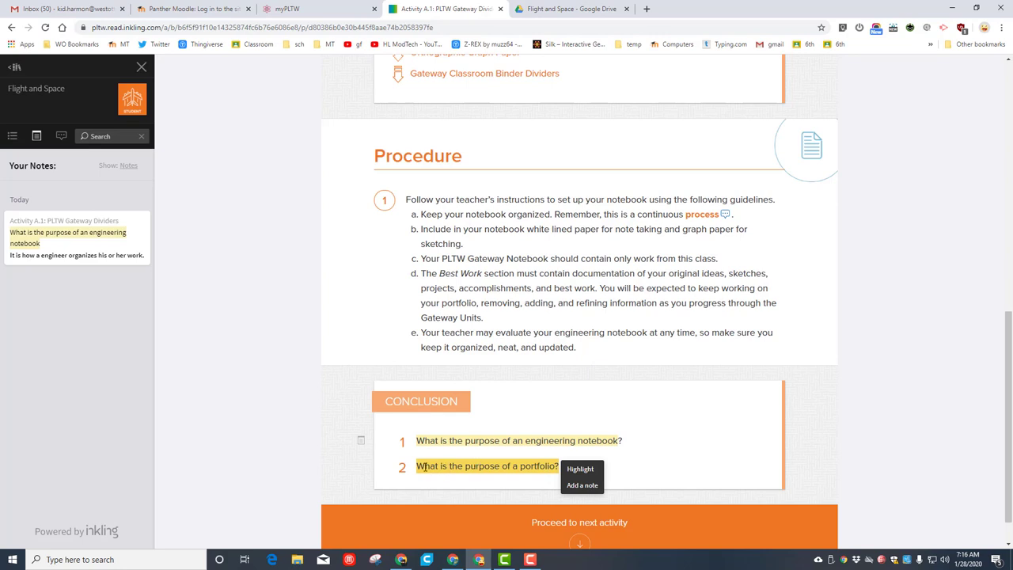
{"action": "left_click", "coordinate": [573, 487]}
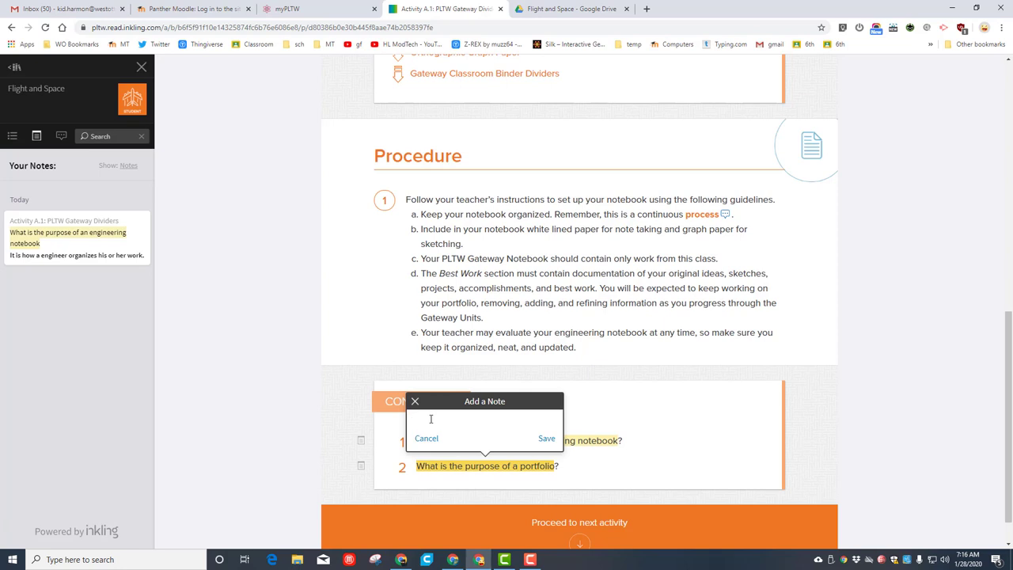
{"action": "type", "text": "A portfolio is a way to show off your best work. They are useful when you are trying to get hired or enter a school."}
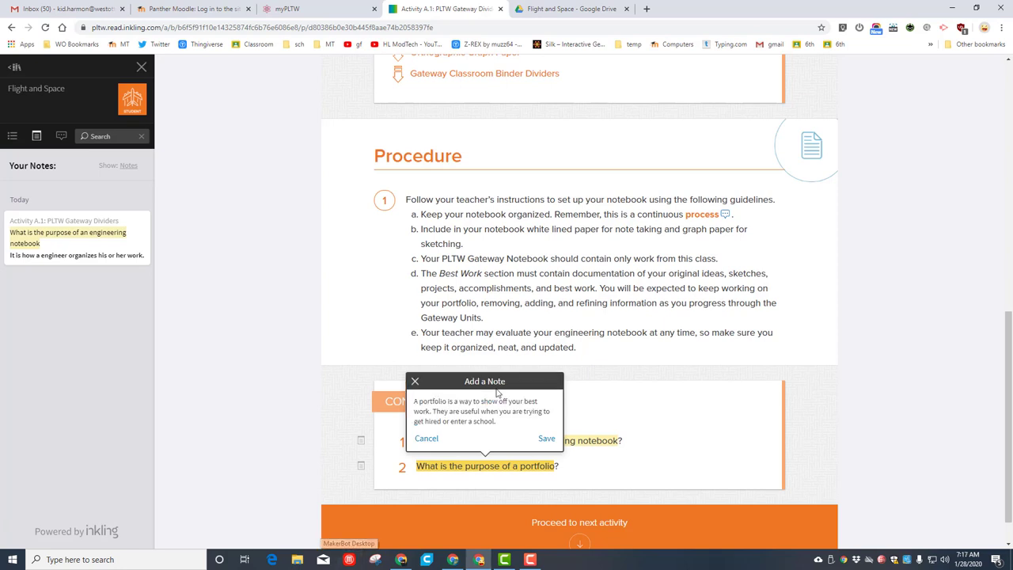
{"action": "left_click", "coordinate": [546, 439]}
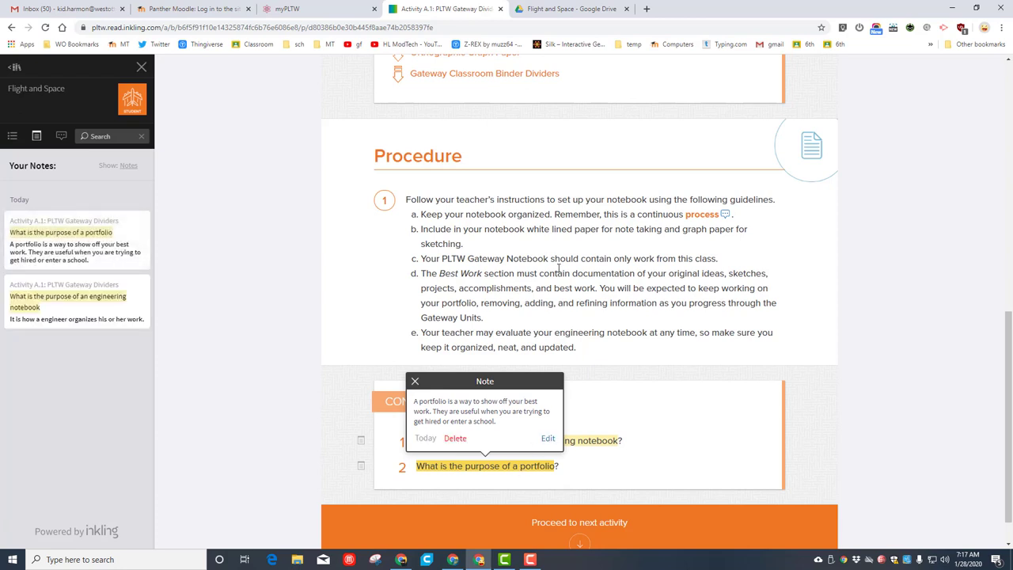
- Close the note popup
{"action": "left_click", "coordinate": [603, 393]}
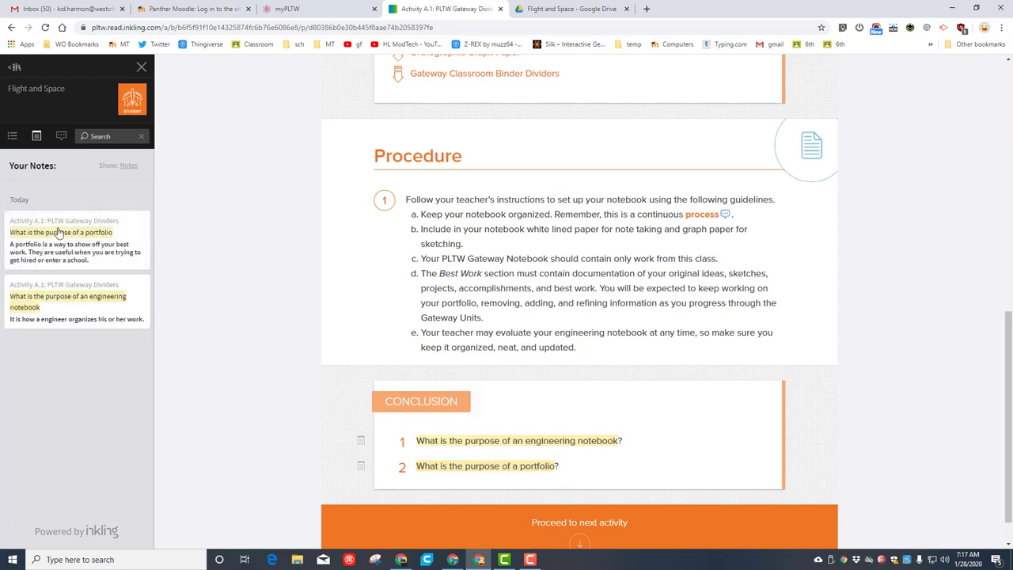